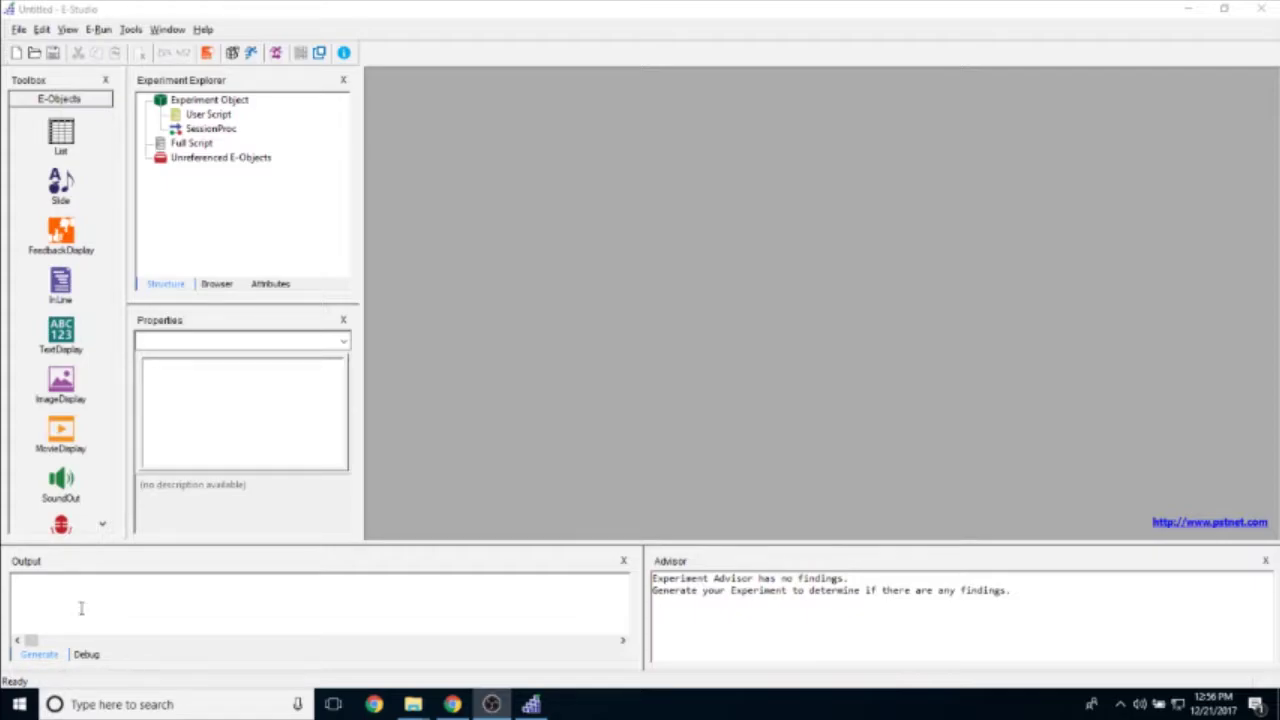
Open the SessionProc procedure's timeline from the Experiment Explorer
double_click(205, 129)
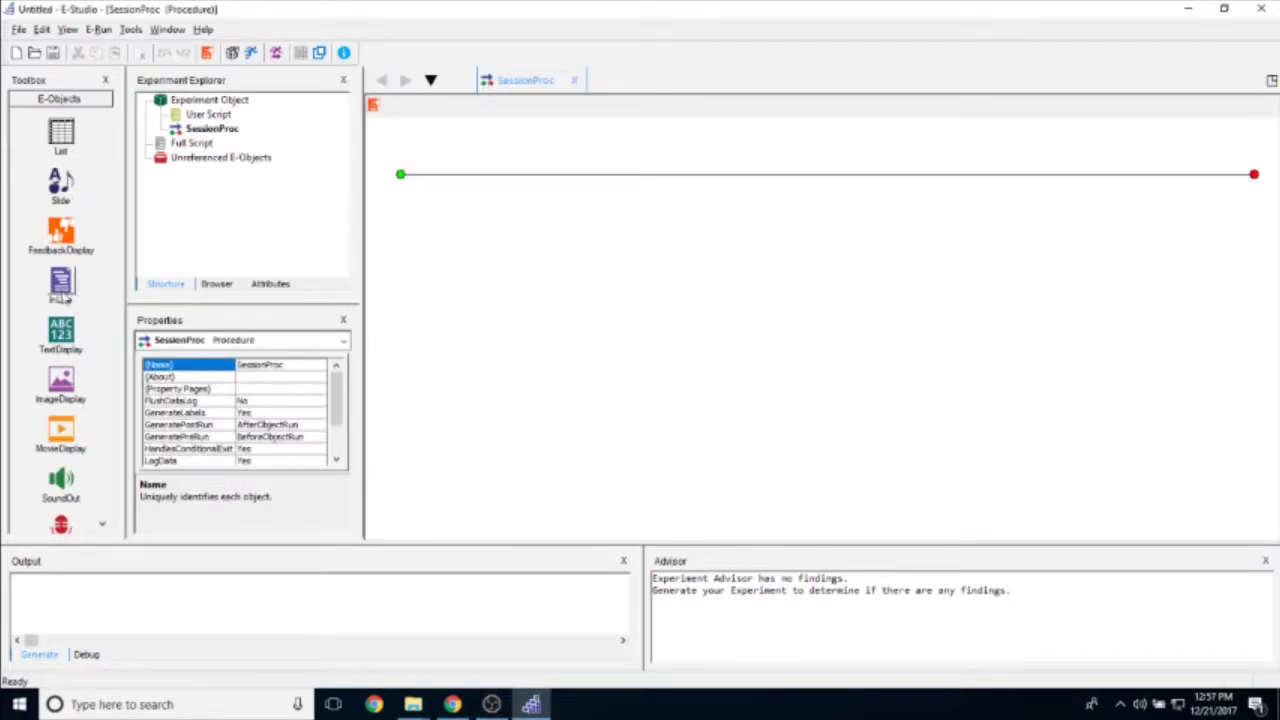
Place an InLine object from the Toolbox at the start of the SessionProc timeline as InLine1
left_click(62, 290)
left_click_drag(60, 290, 470, 248)
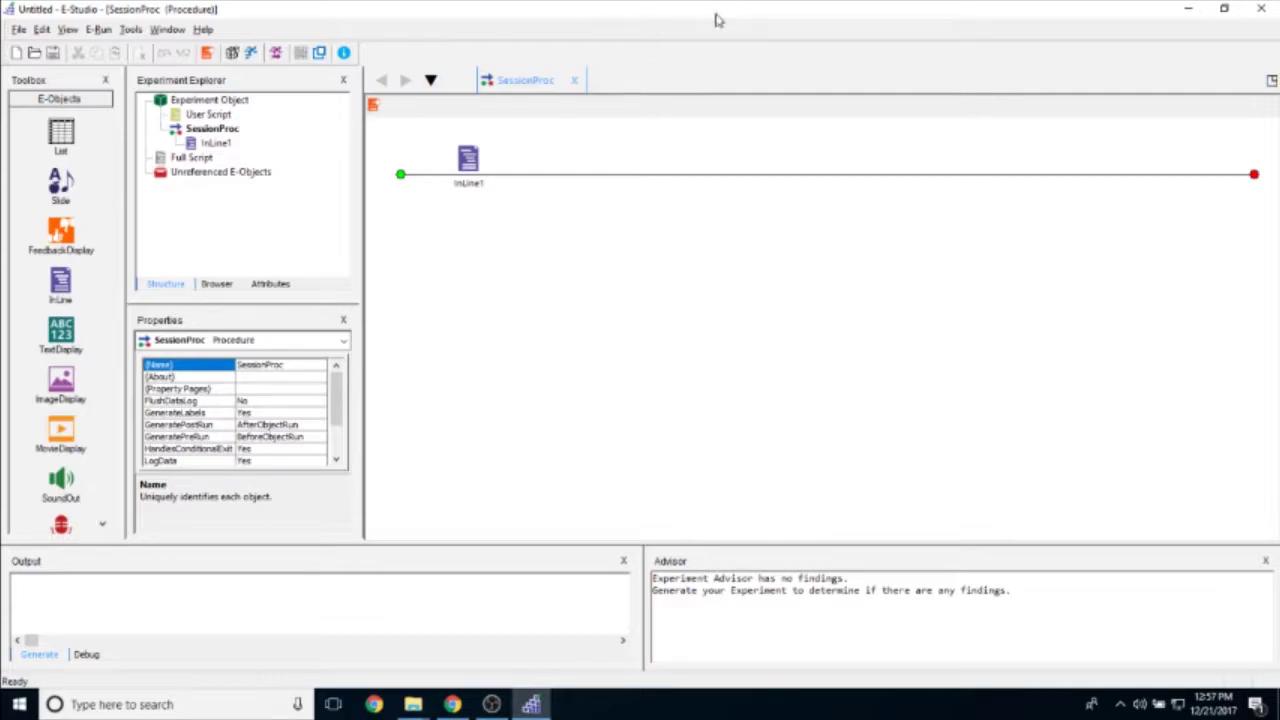
Open InLine1's script editor and insert empty lines until the script has eight lines
double_click(471, 181)
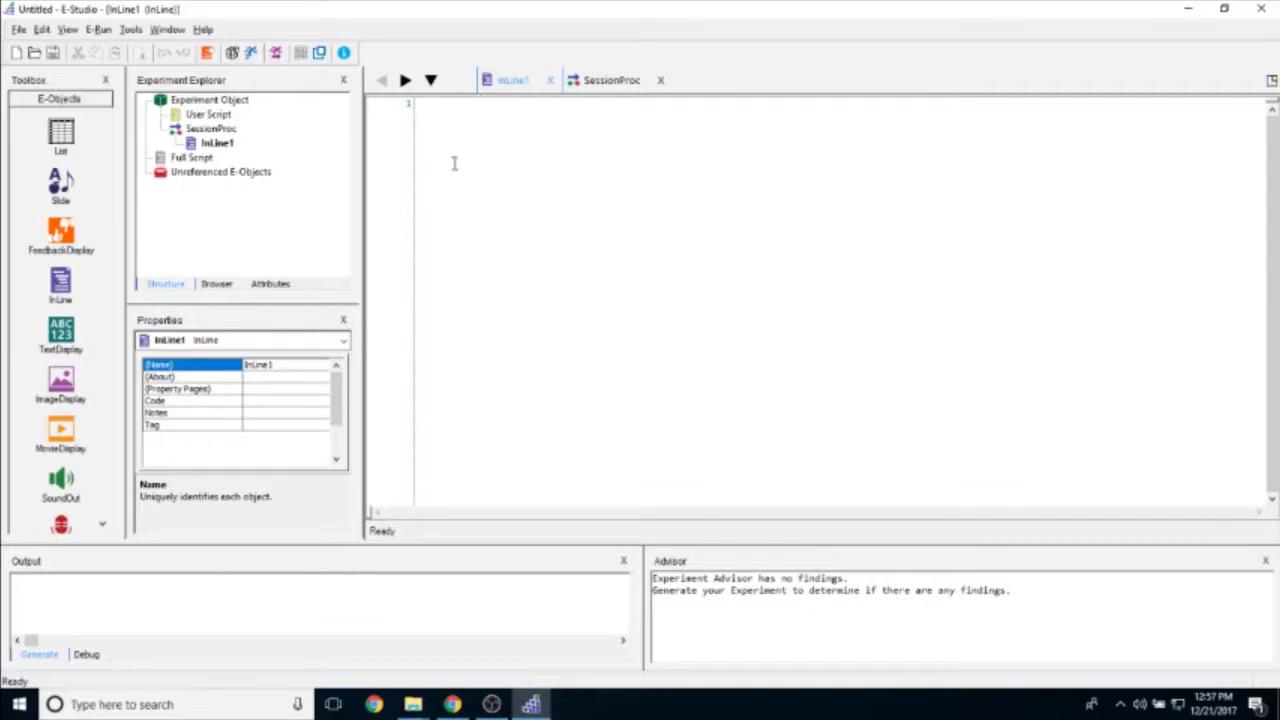
key("Tab")
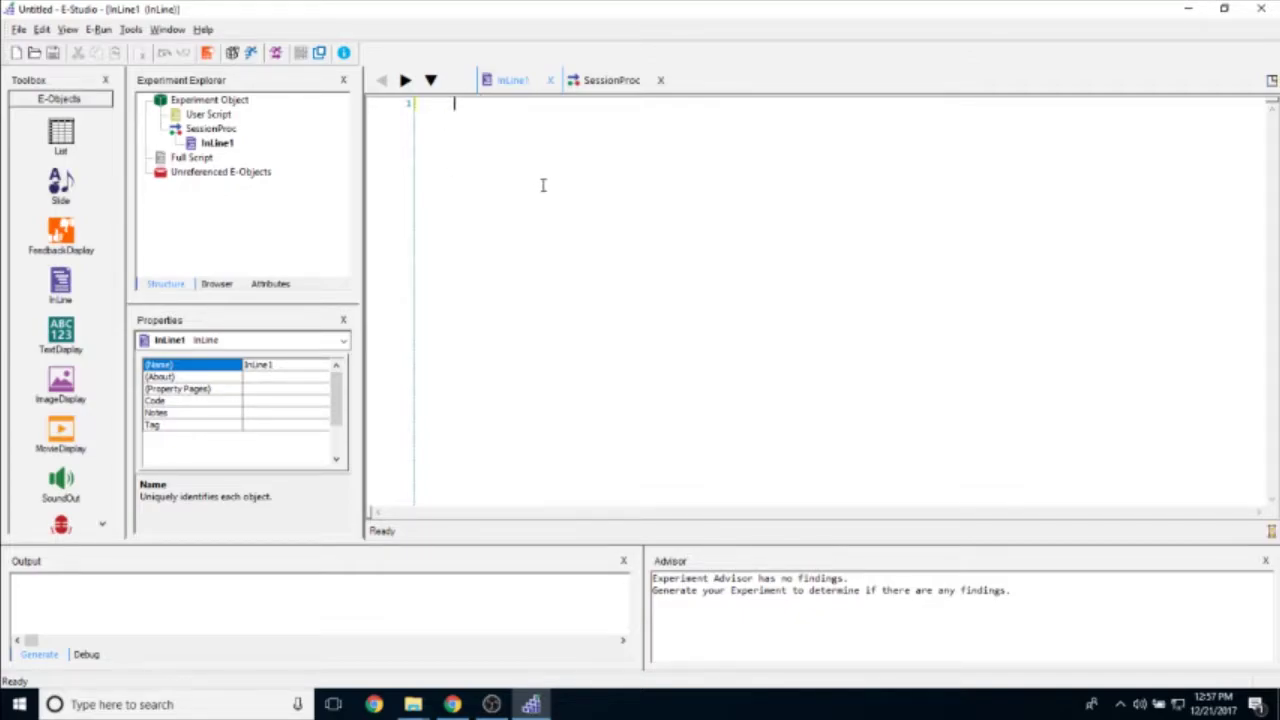
key("BackSpace")
key("Return")
key("Return")
key("Return")
key("Return")
key("Return")
key("Return")
key("Return")
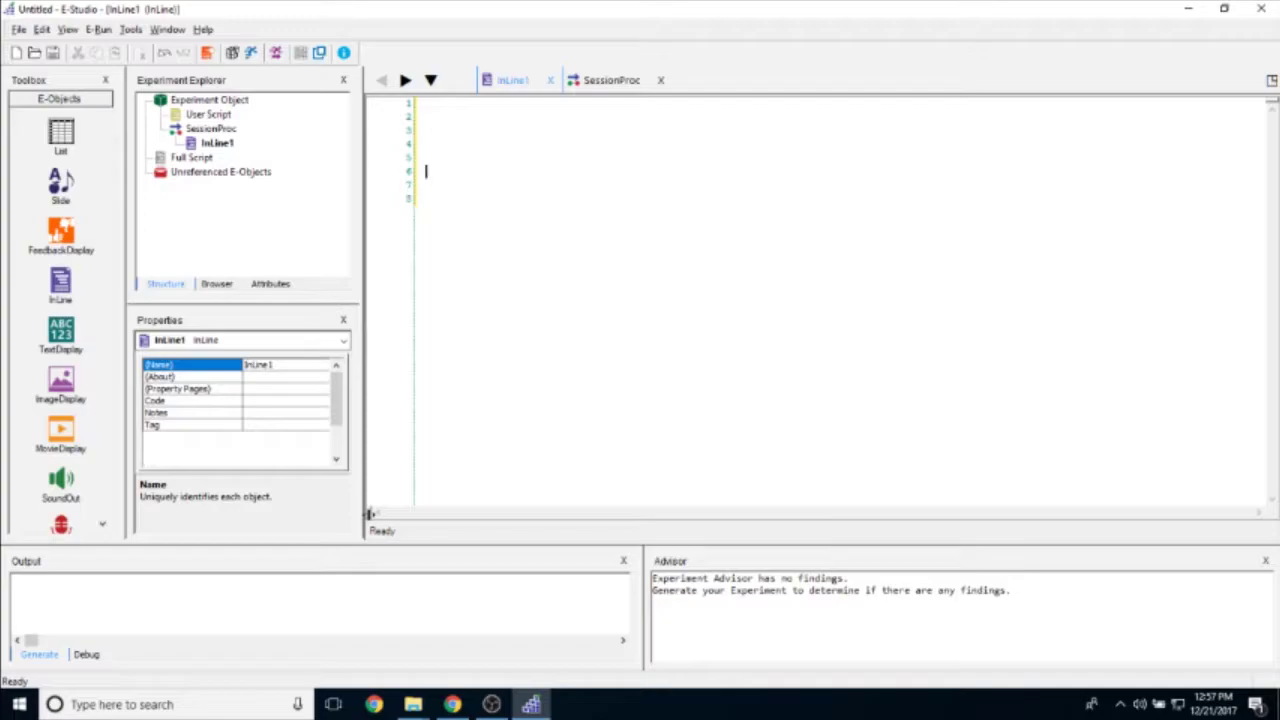
left_click_drag(368, 514, 748, 513)
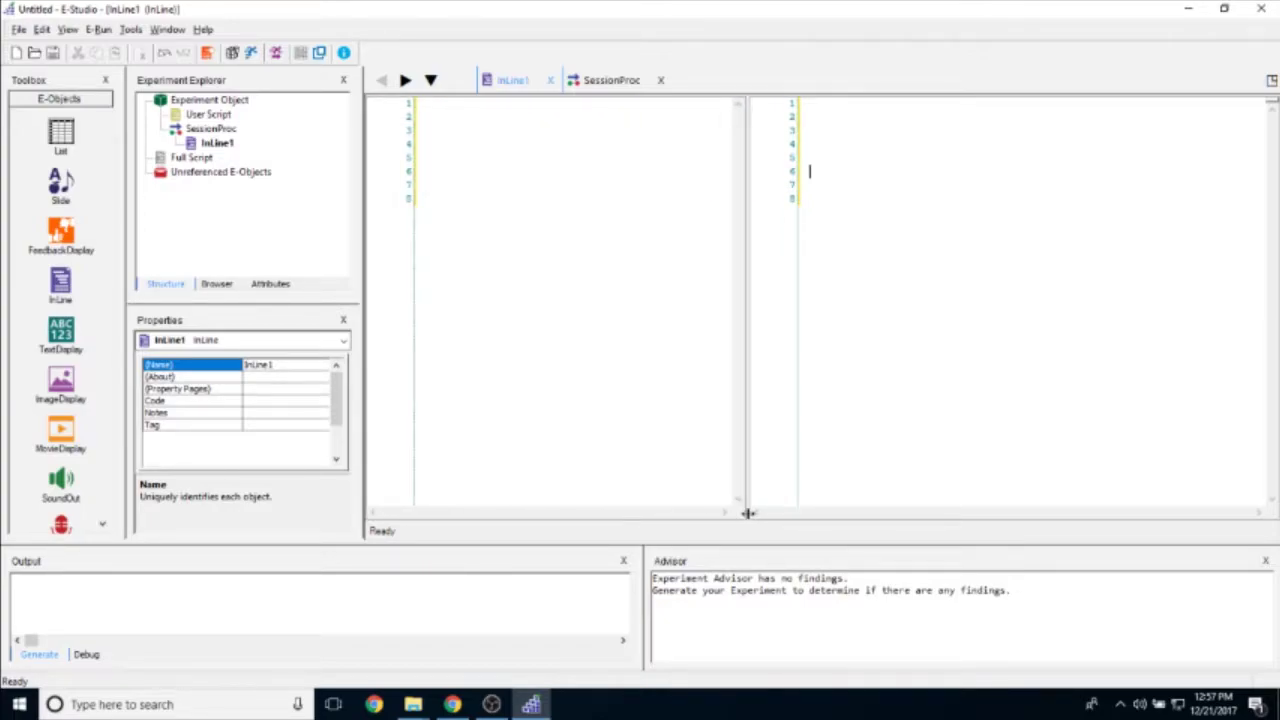
left_click_drag(748, 513, 754, 483)
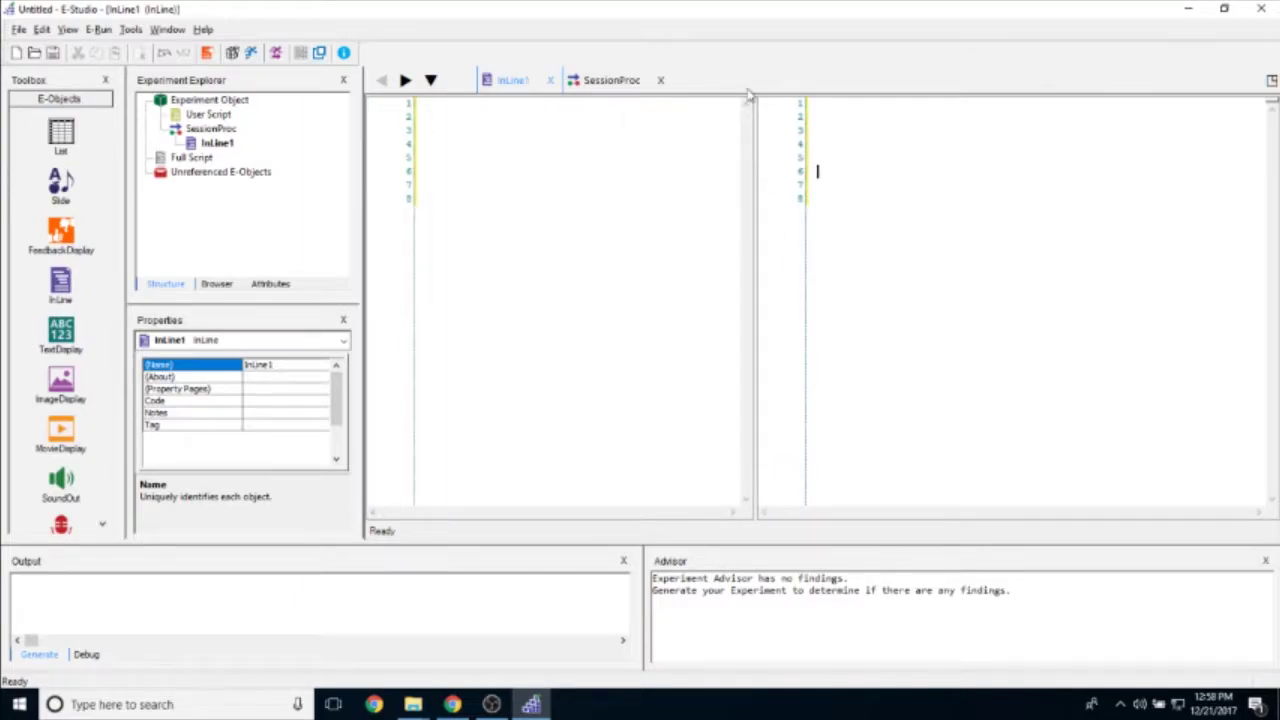
left_click_drag(757, 97, 767, 517)
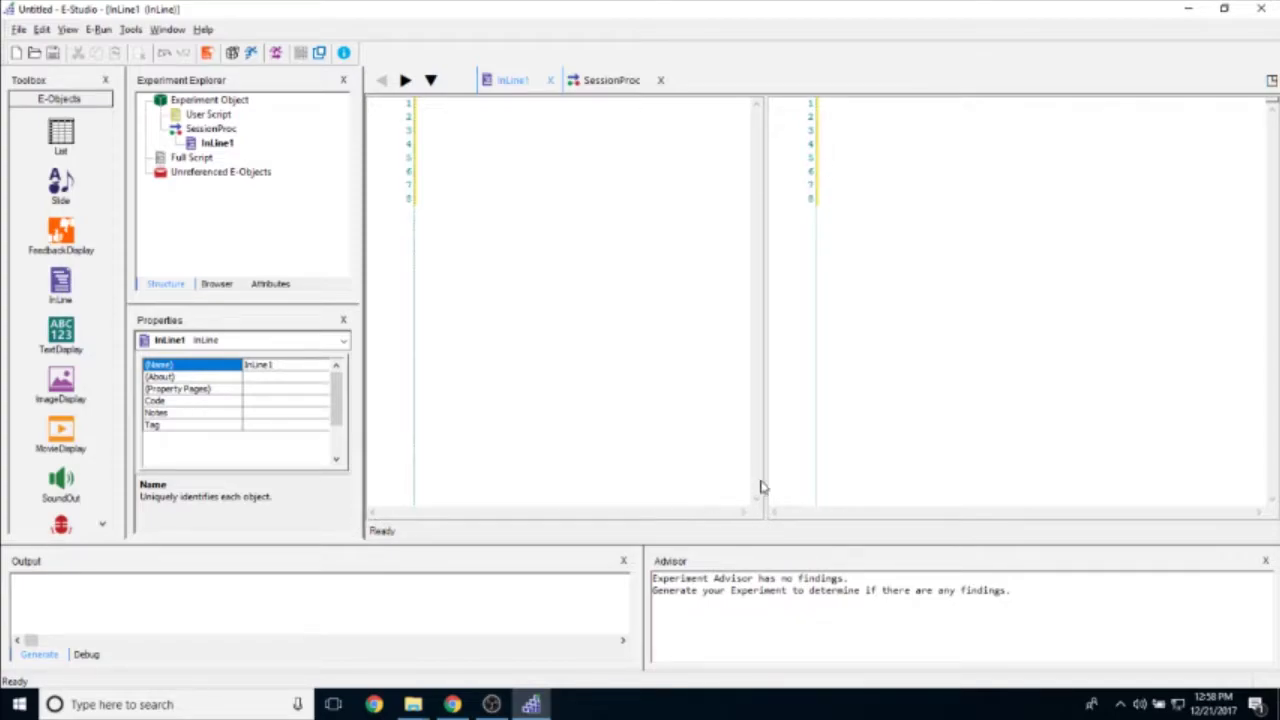
left_click_drag(1272, 100, 1150, 342)
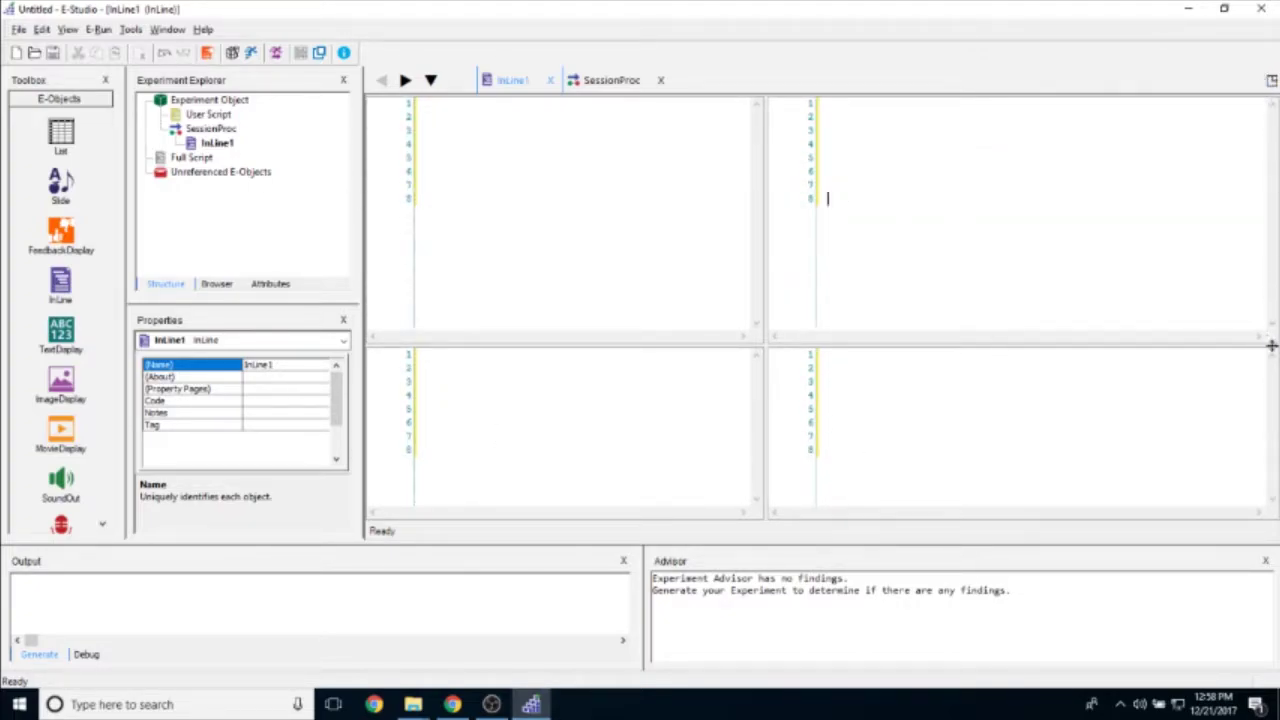
left_click_drag(1270, 342, 1275, 95)
left_click_drag(771, 526, 368, 512)
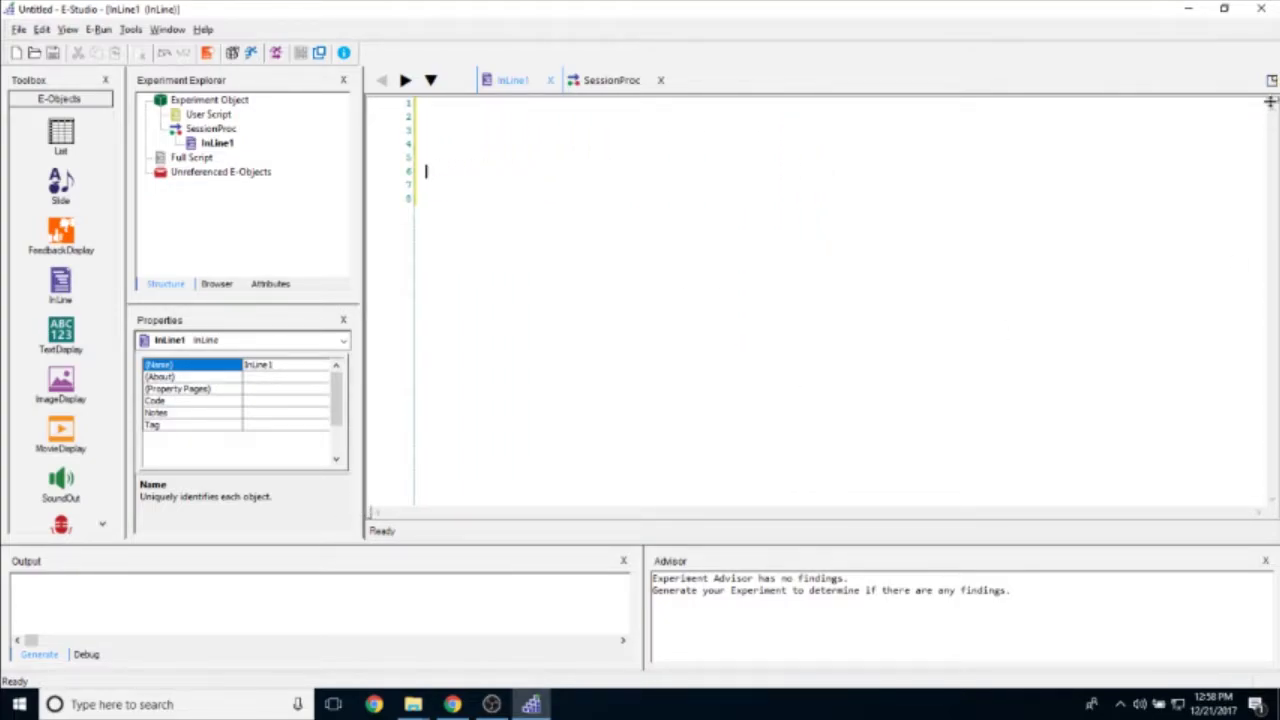
left_click_drag(1272, 100, 1275, 284)
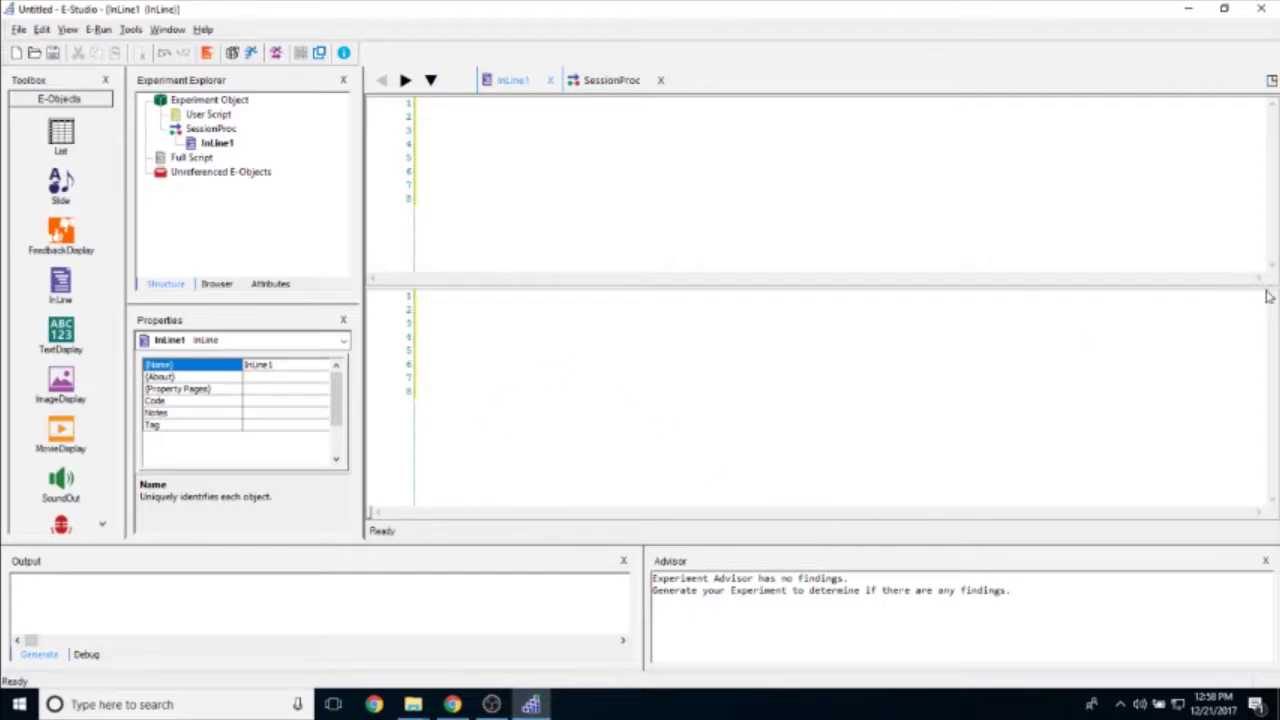
Merge the split script panes back into one and delete empty lines 2–8
left_click_drag(1265, 287, 1265, 100)
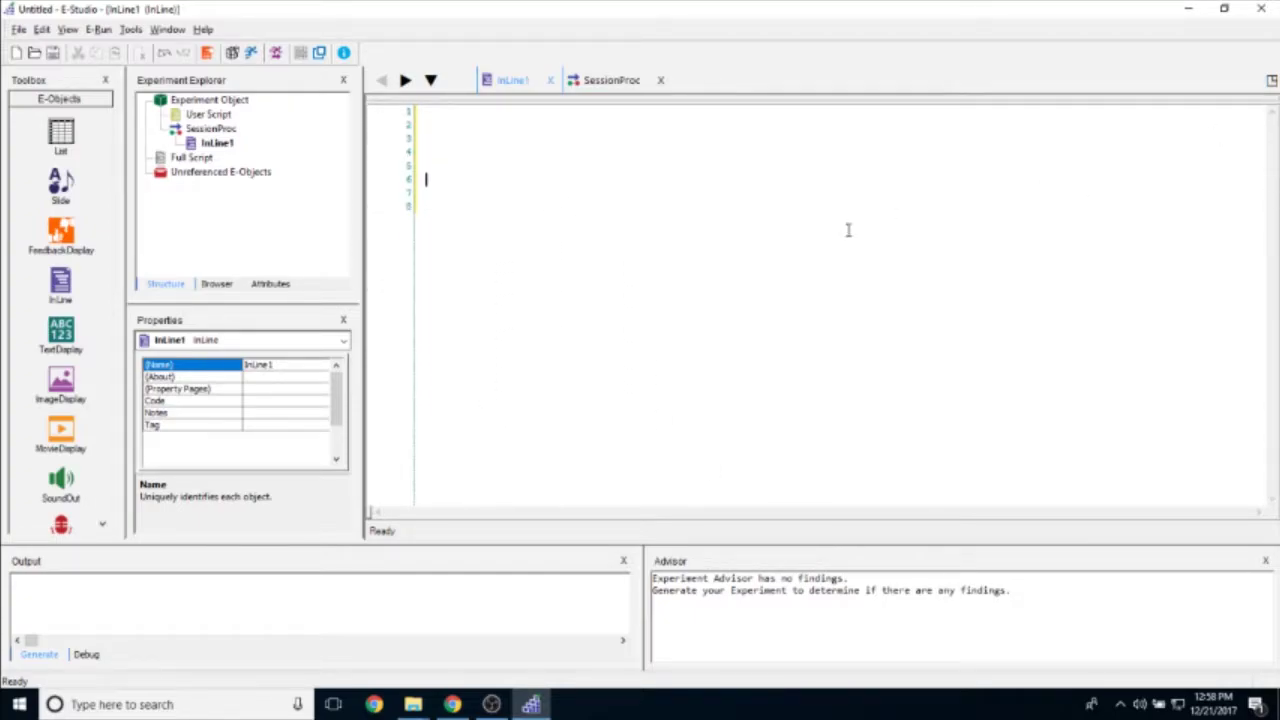
key("BackSpace")
key("BackSpace")
key("BackSpace")
key("BackSpace")
key("BackSpace")
key("BackSpace")
key("BackSpace")
left_click_drag(1190, 104, 1191, 77)
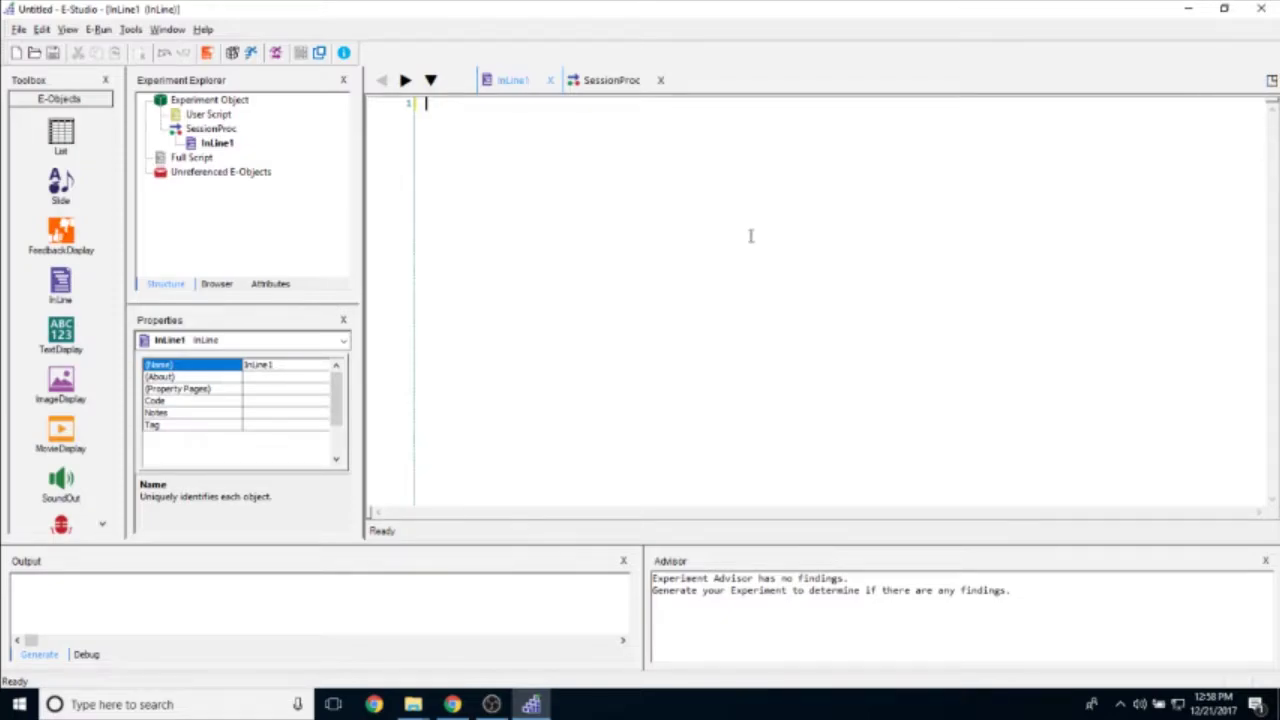
Show the Script settings in Tools > Options and move the dialog right of the script
left_click(131, 29)
left_click(176, 270)
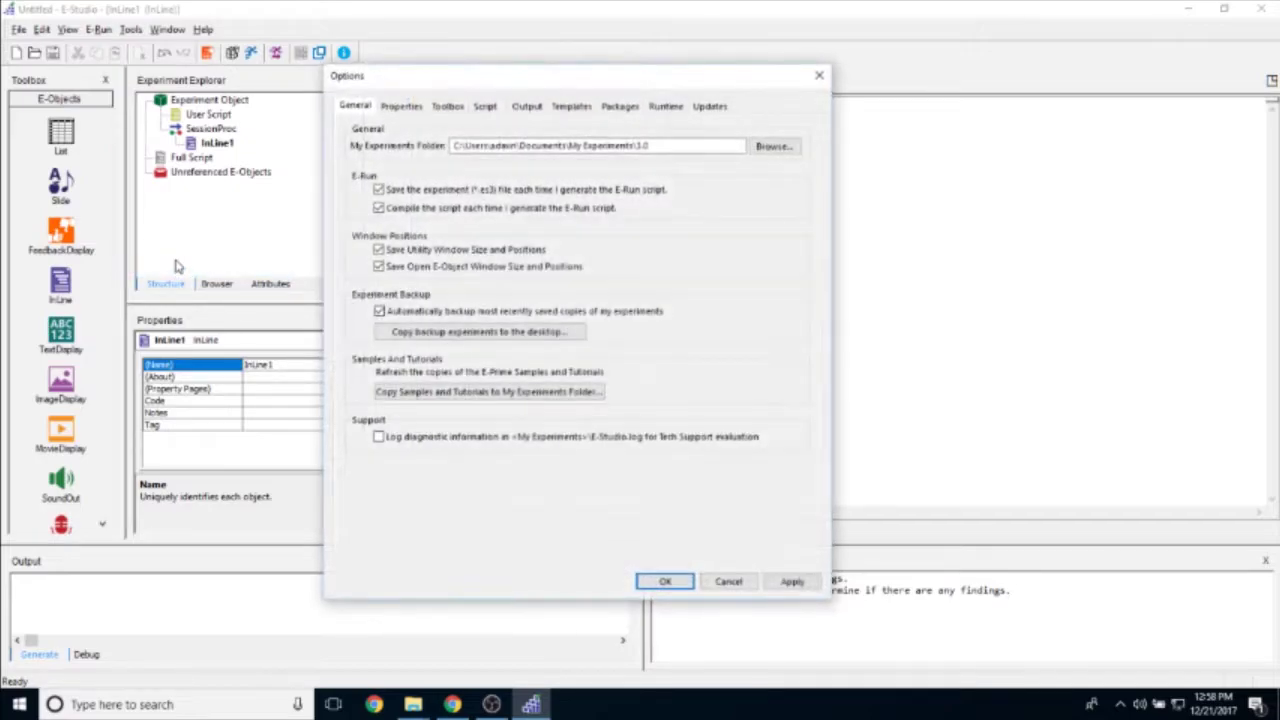
left_click(487, 107)
left_click_drag(534, 76, 1013, 84)
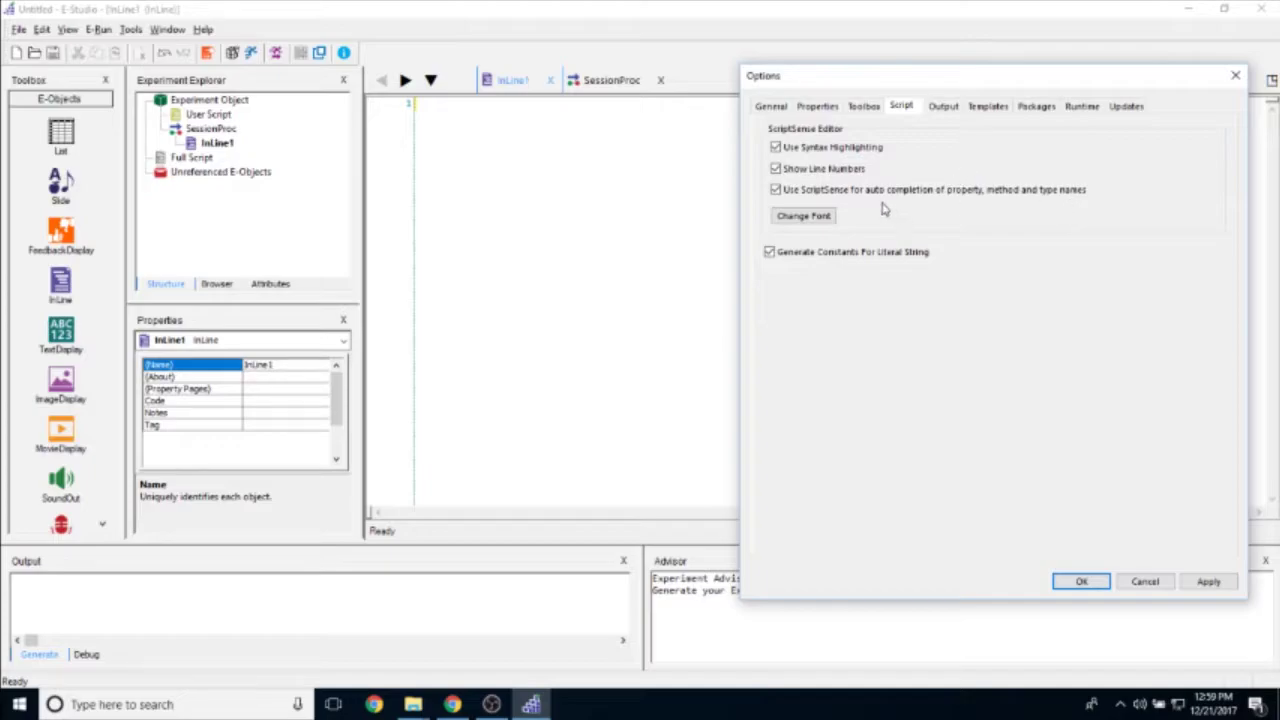
left_click(802, 217)
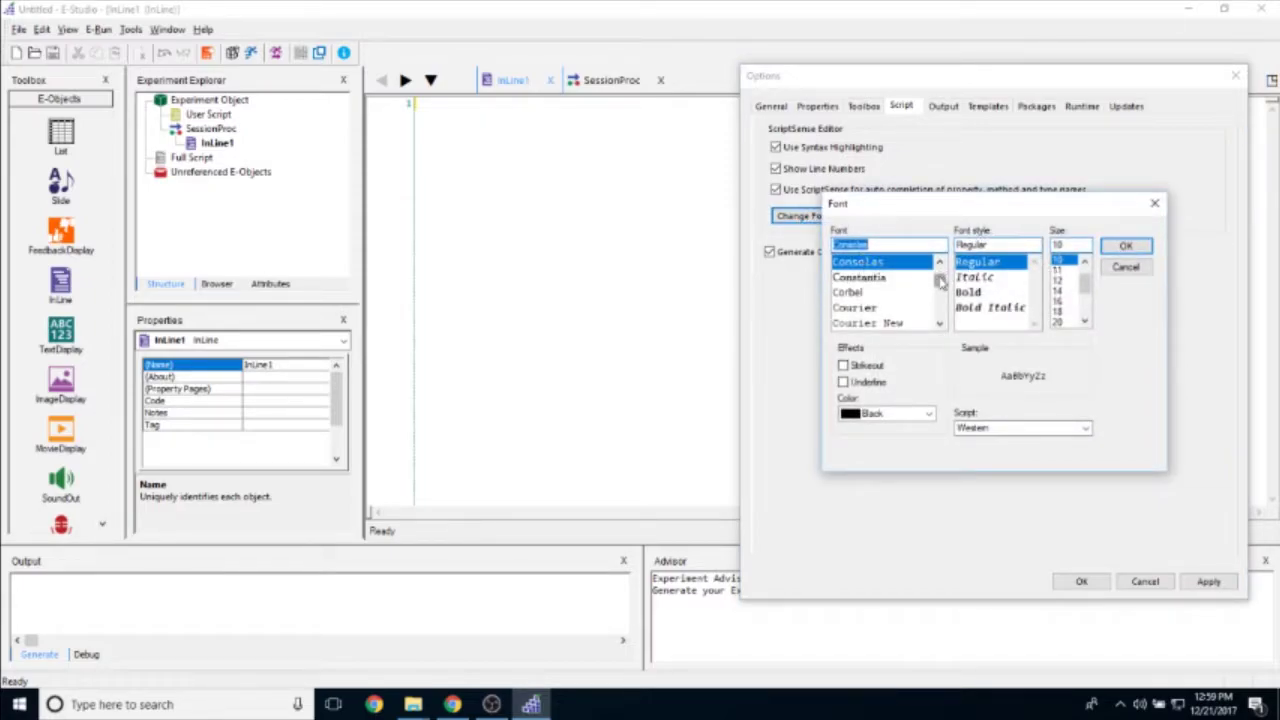
left_click_drag(937, 270, 938, 291)
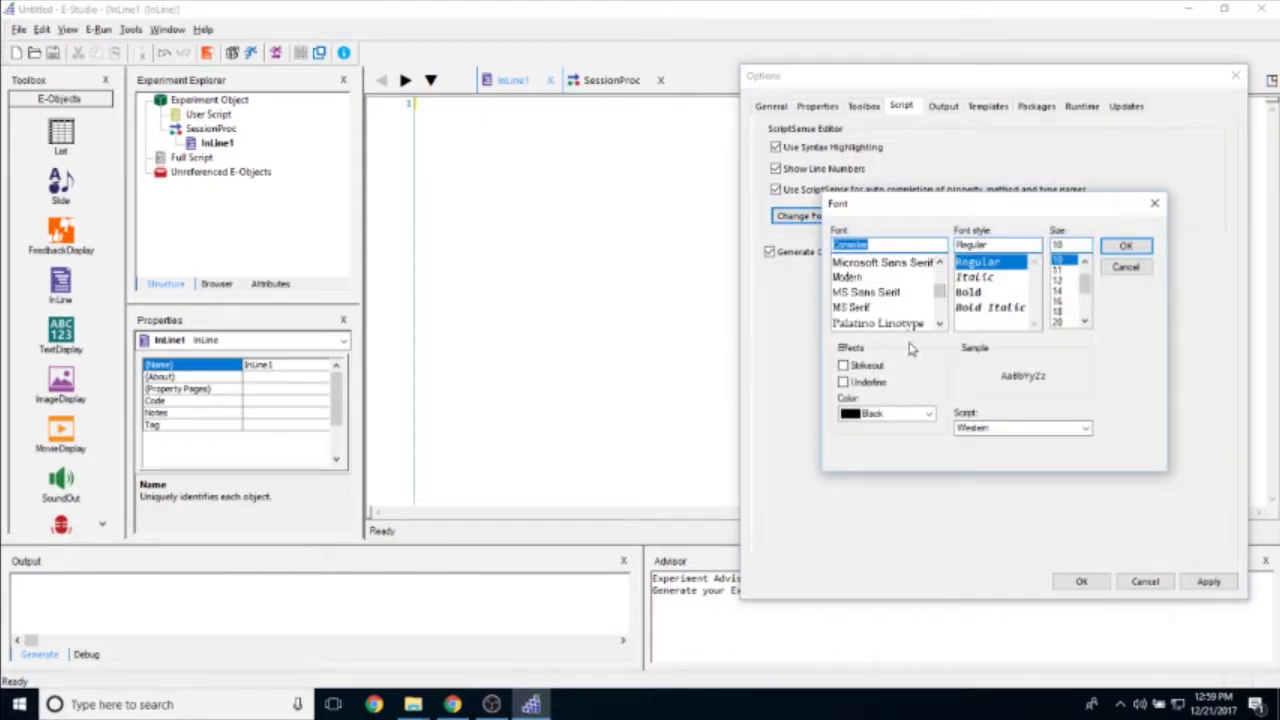
left_click(1154, 203)
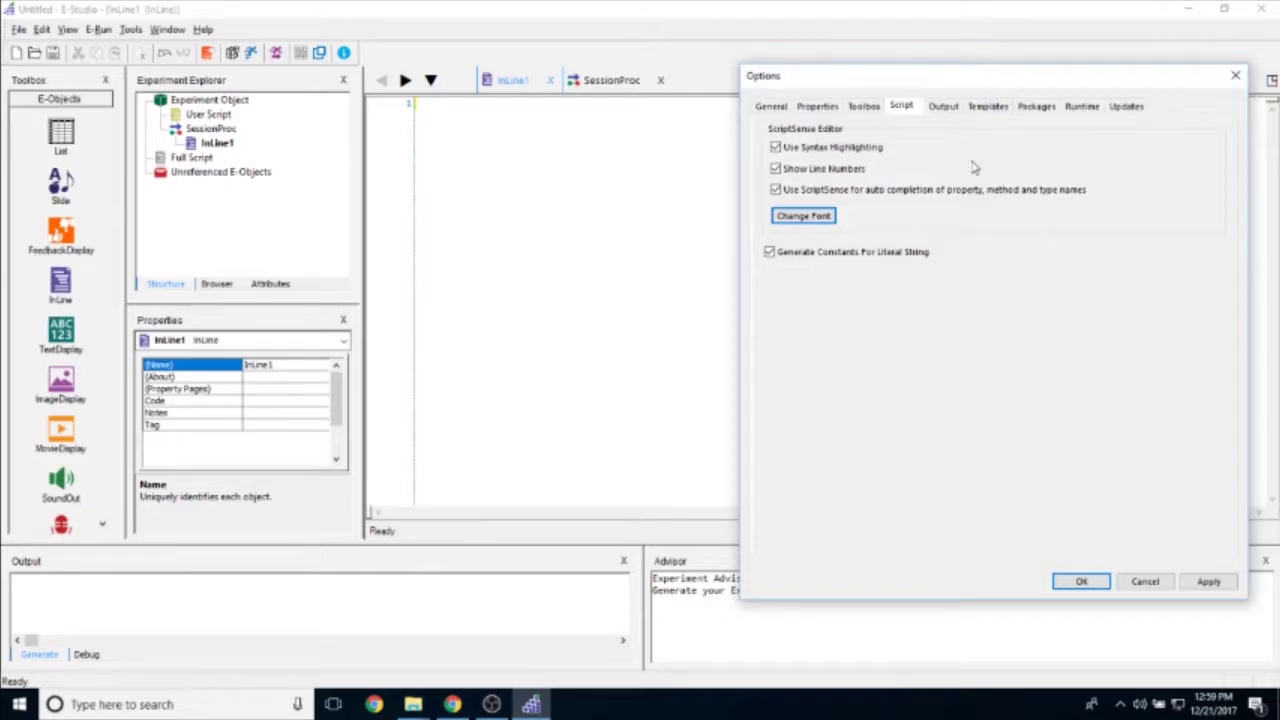
Accept the Options dialog with OK, returning to InLine1's single blank line
left_click(1090, 586)
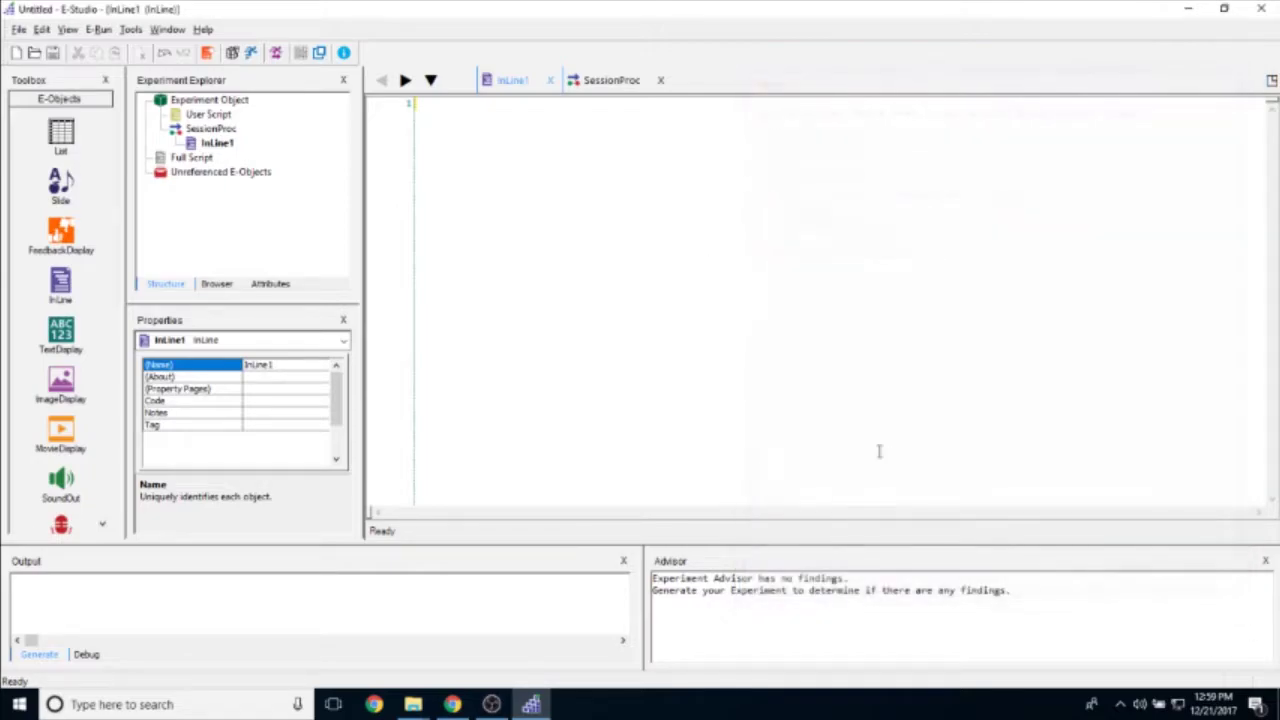